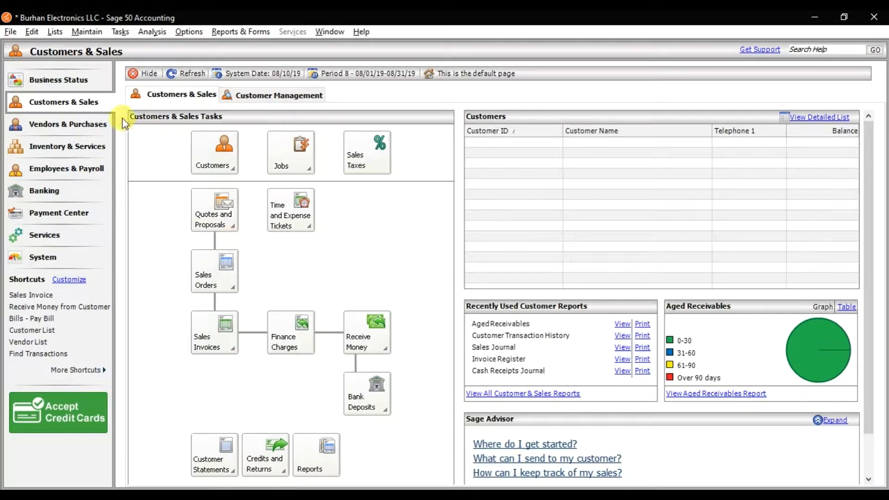
Open the customer maintenance form and enter the new customer's ID.
click(95, 34)
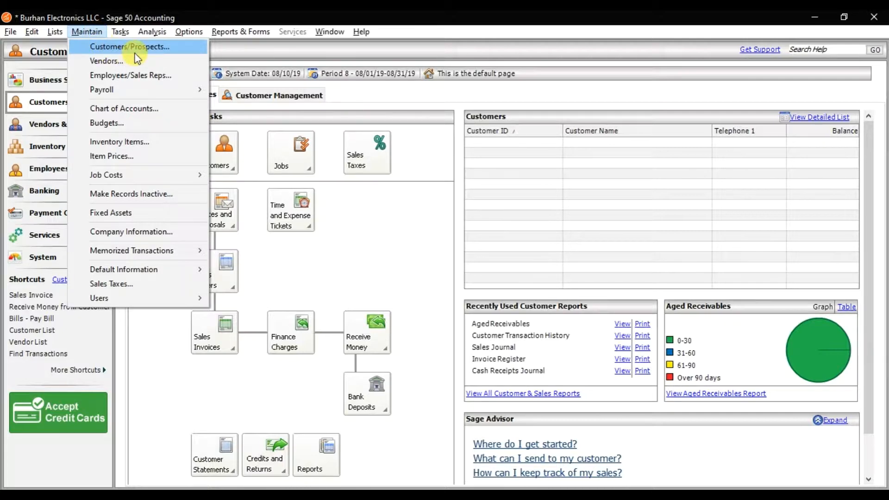
click(165, 51)
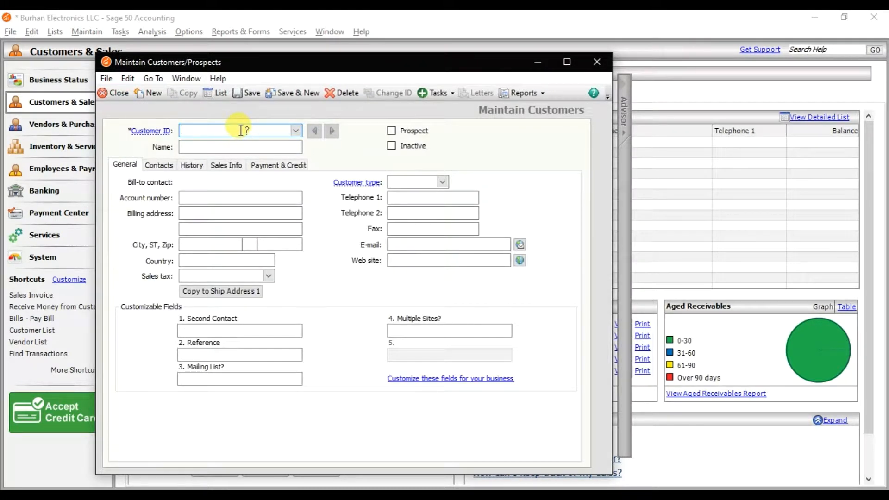
text(100)
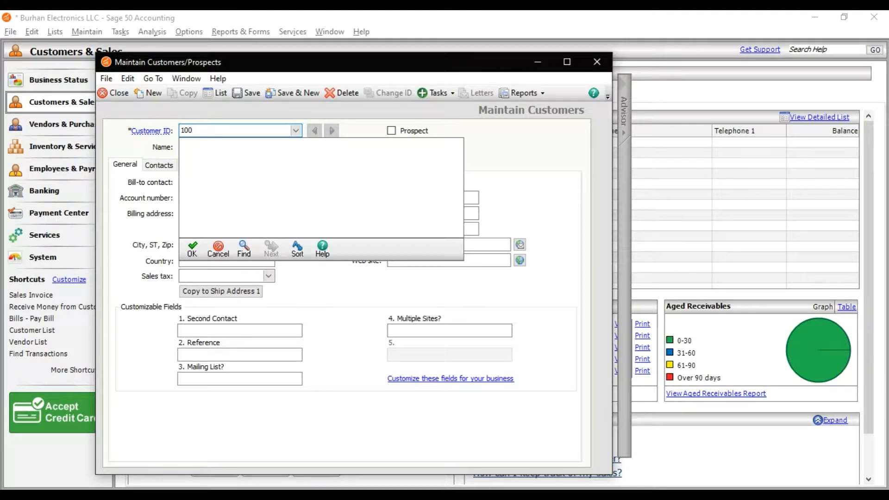
key(Tab)
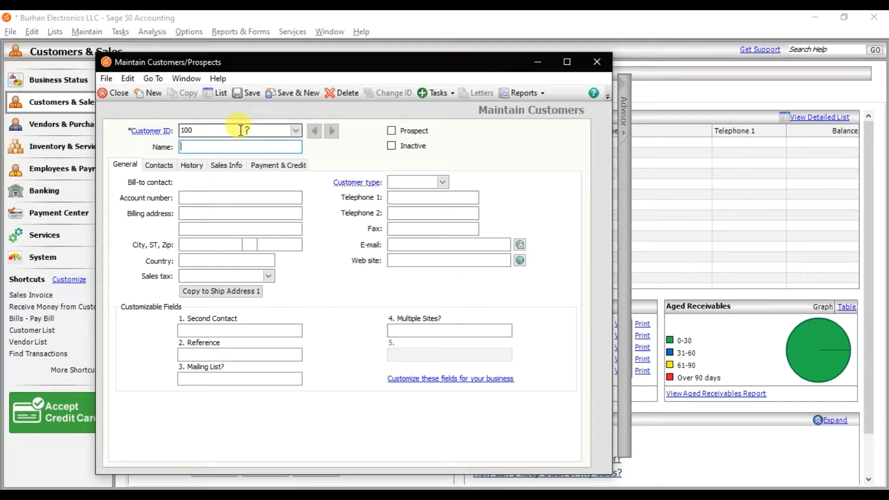
Name the customer Carrefour and mark the record as a prospect.
text(Car)
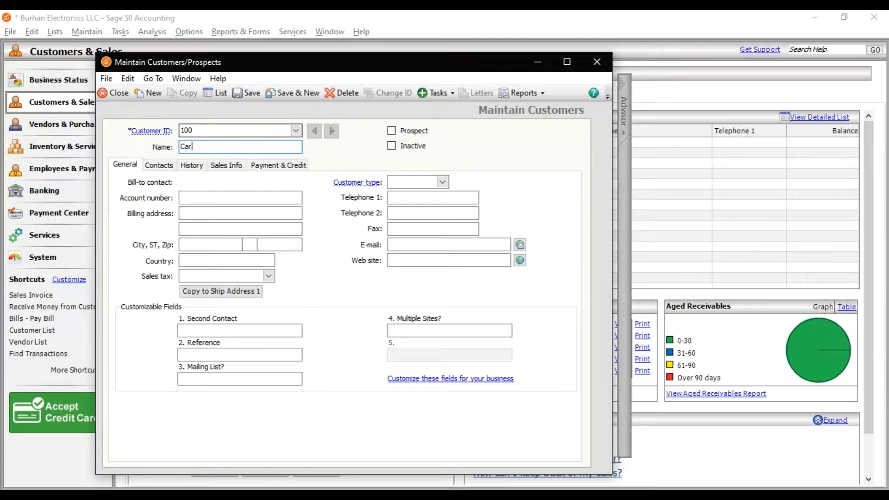
text(refour)
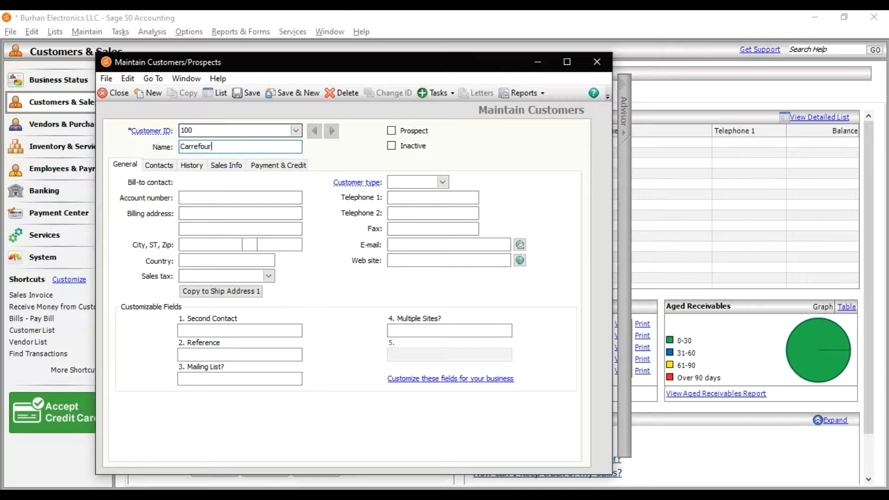
click(418, 133)
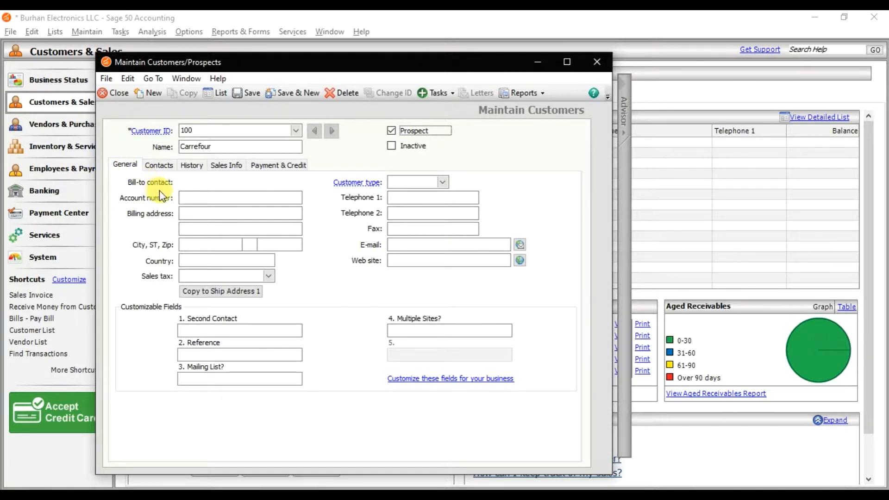
Enter the customer's account number and the first line of the billing address.
click(188, 198)
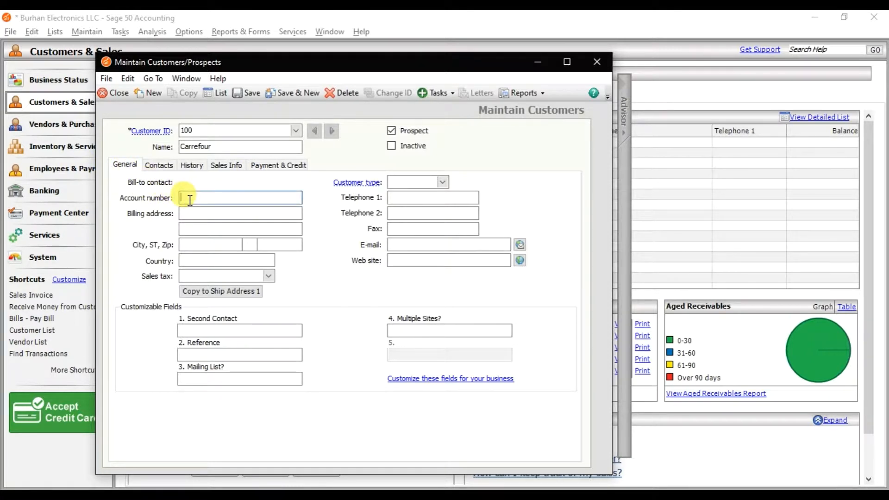
text(9866)
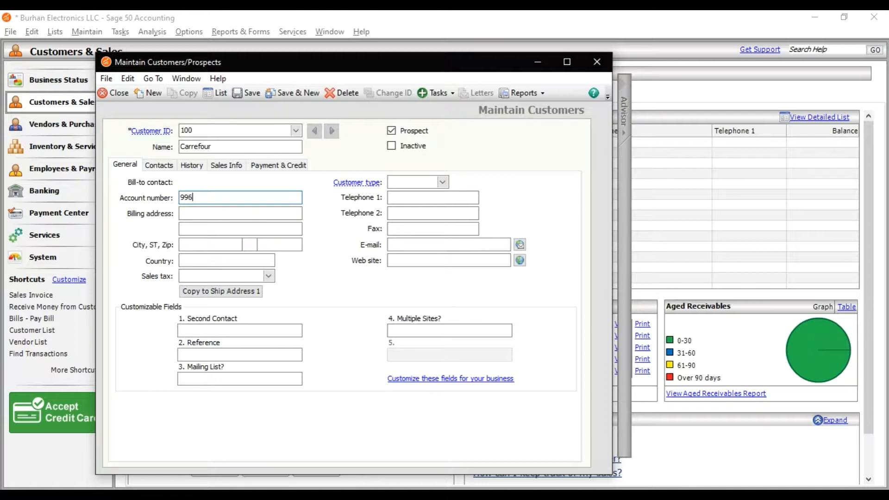
click(201, 213)
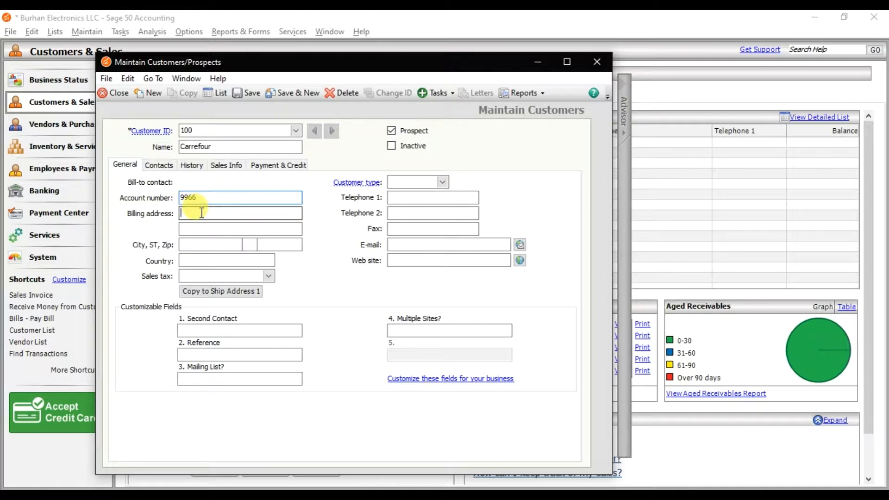
text(S)
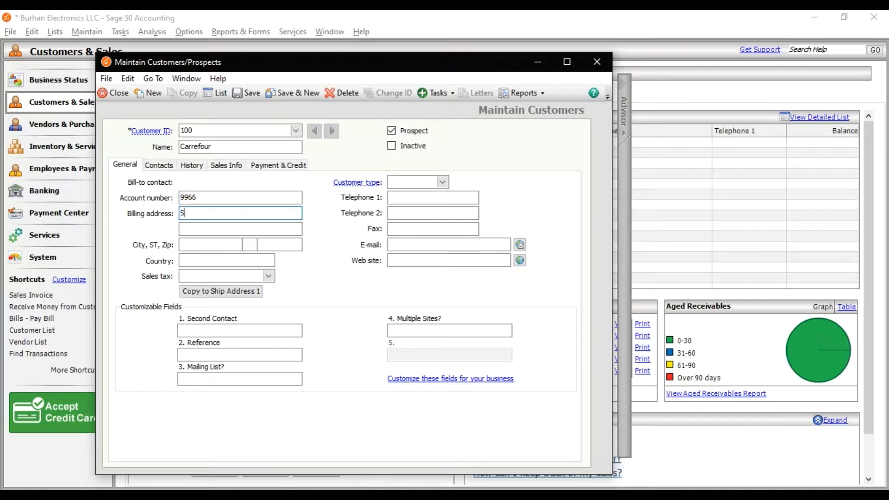
text(harjah)
Set the country in the customer's billing details to UAE.
click(197, 244)
click(202, 260)
click(268, 261)
click(241, 272)
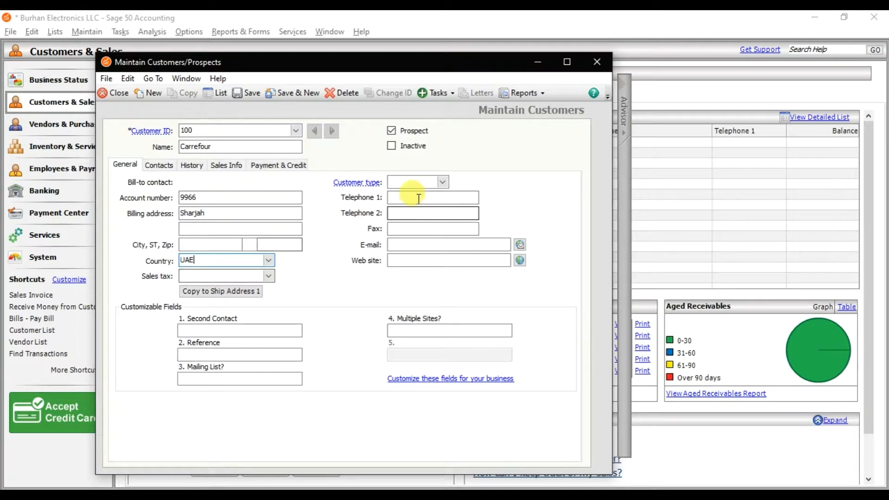
Examine the customer type, phone, e-mail, website and customizable fields, plus the customer's contact and history details.
click(442, 182)
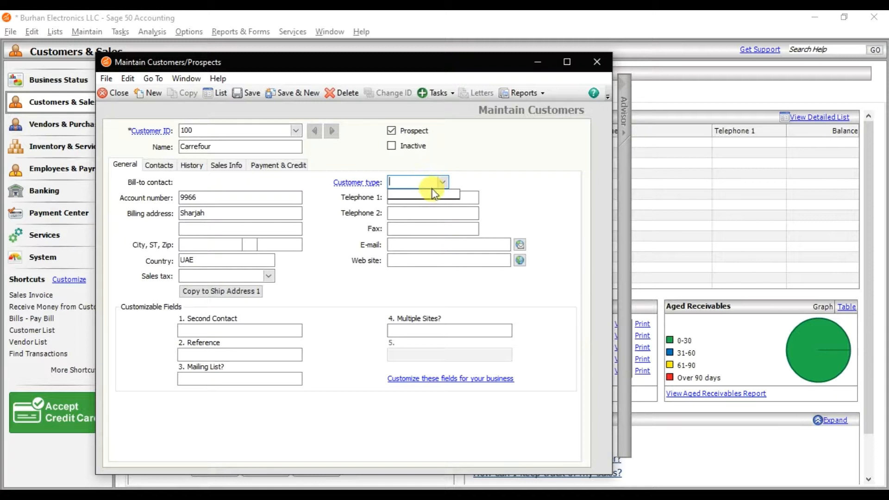
click(475, 198)
click(458, 226)
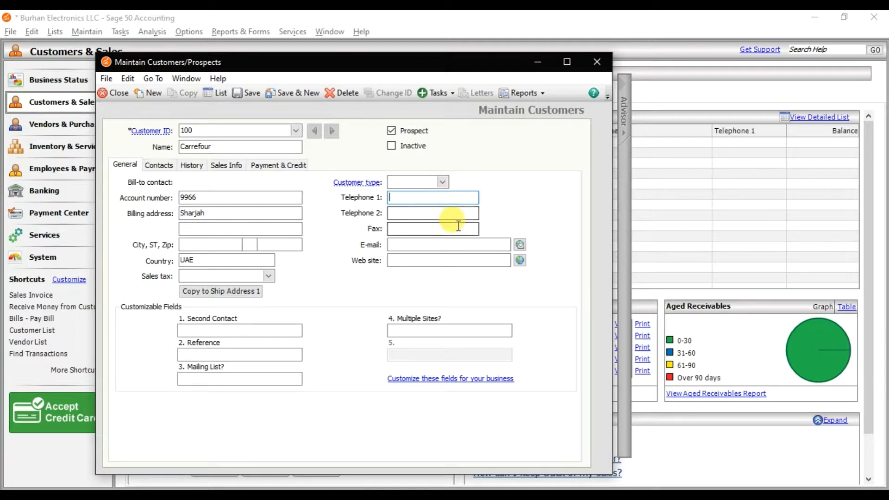
click(450, 243)
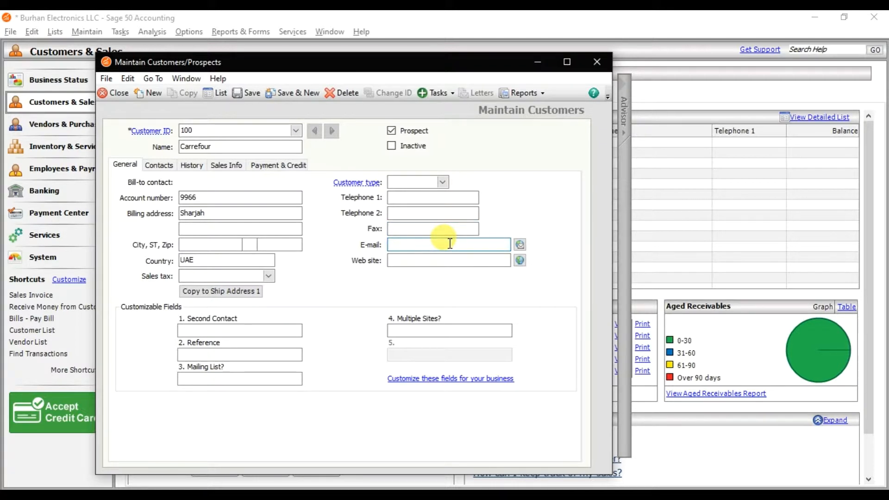
click(436, 256)
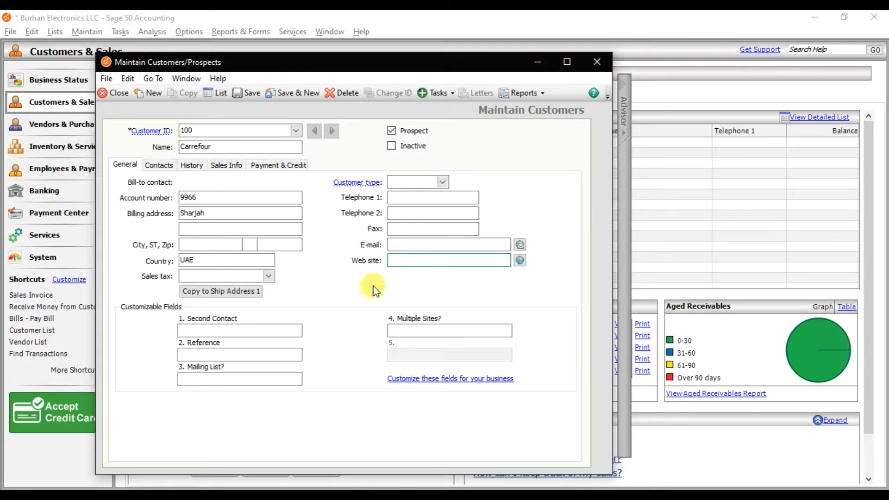
click(199, 330)
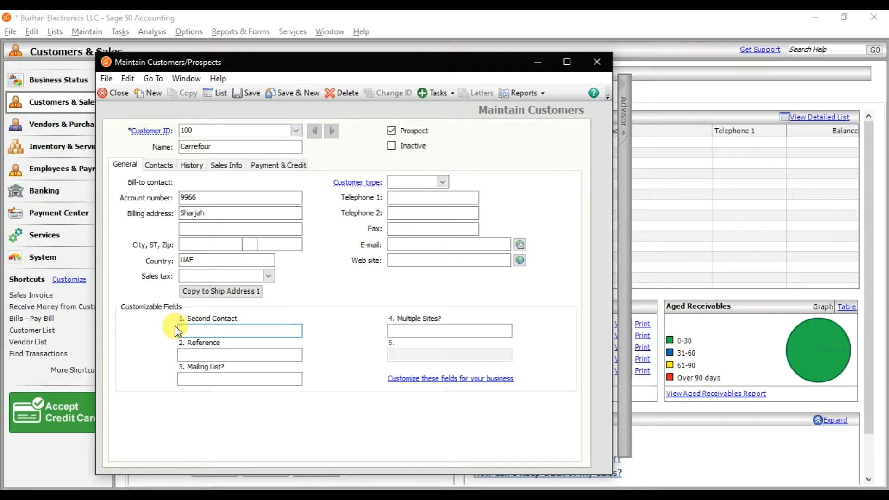
click(160, 167)
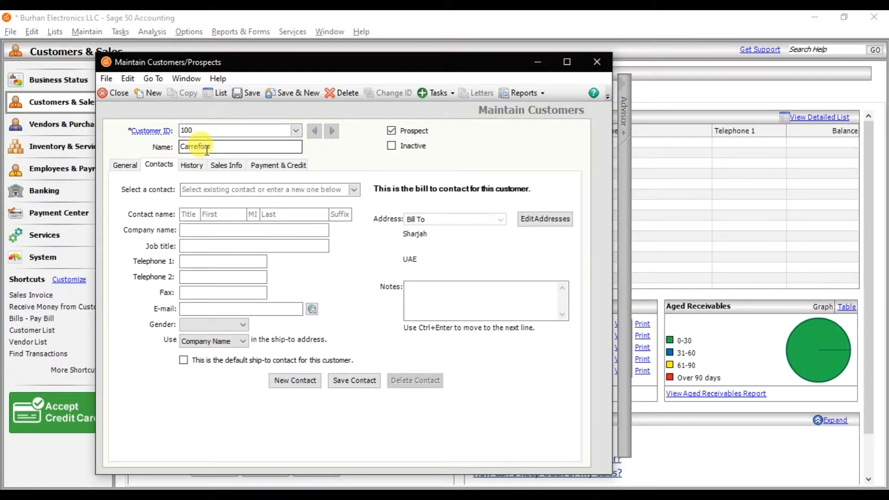
click(193, 166)
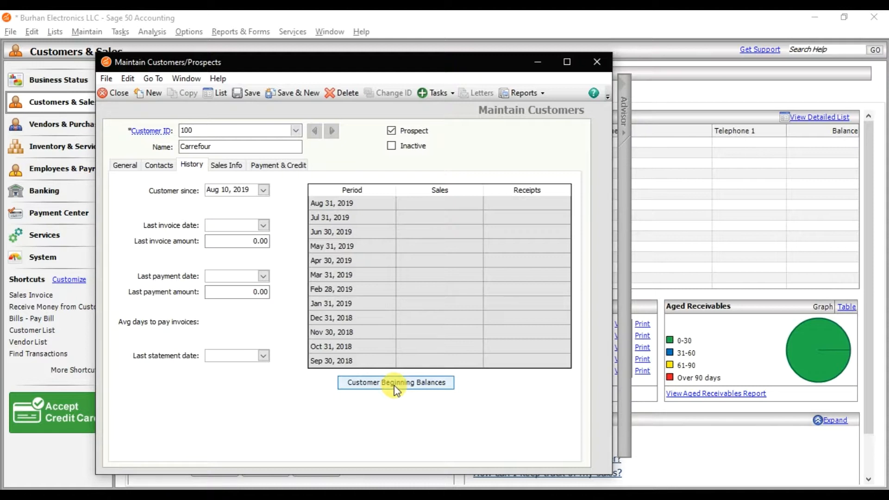
In the customer's sales defaults, set the shipping method to Cust. Pickup and review the available pricing levels.
click(236, 172)
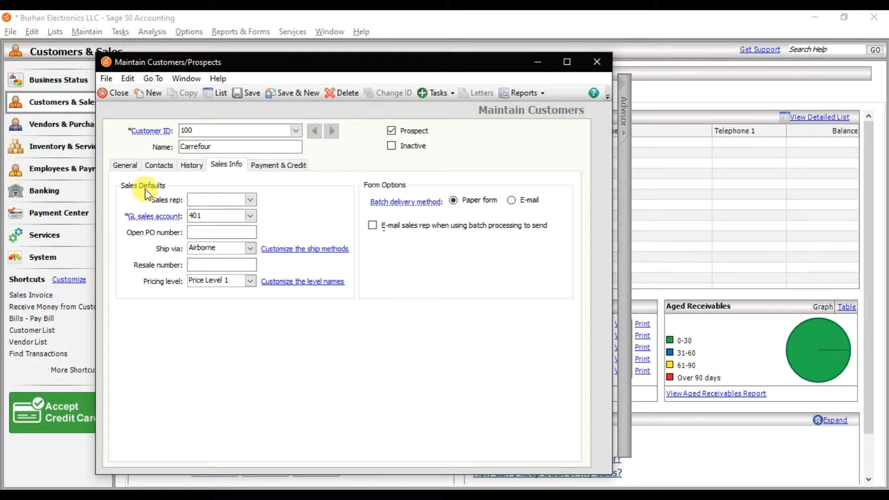
click(198, 200)
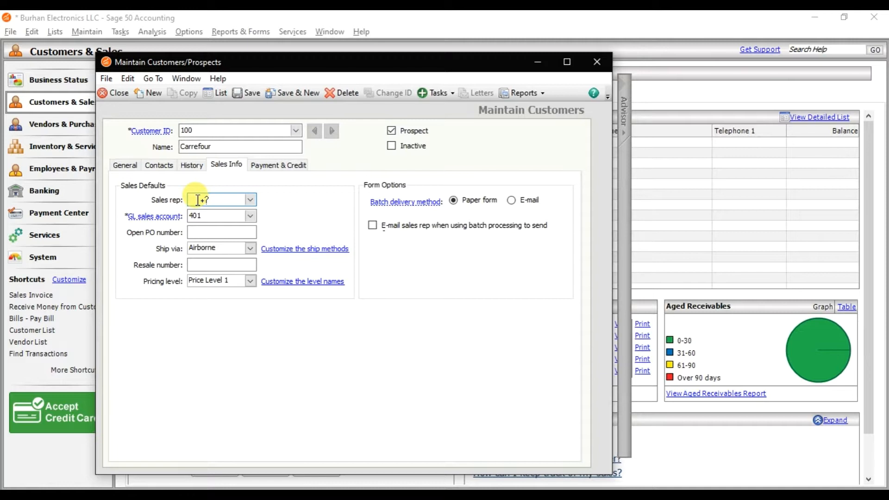
click(209, 217)
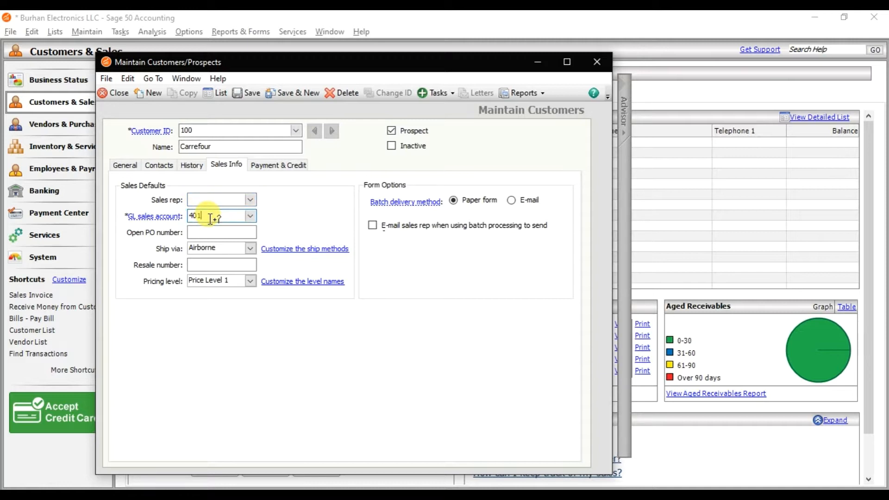
click(212, 234)
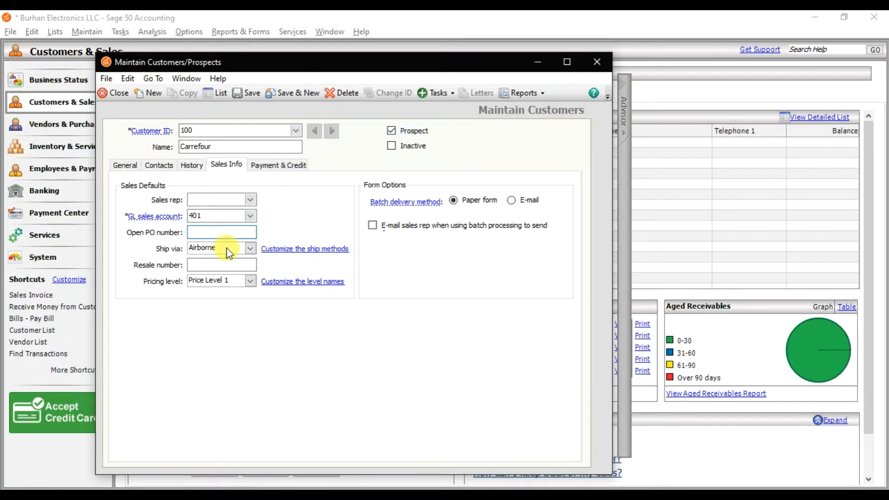
click(227, 250)
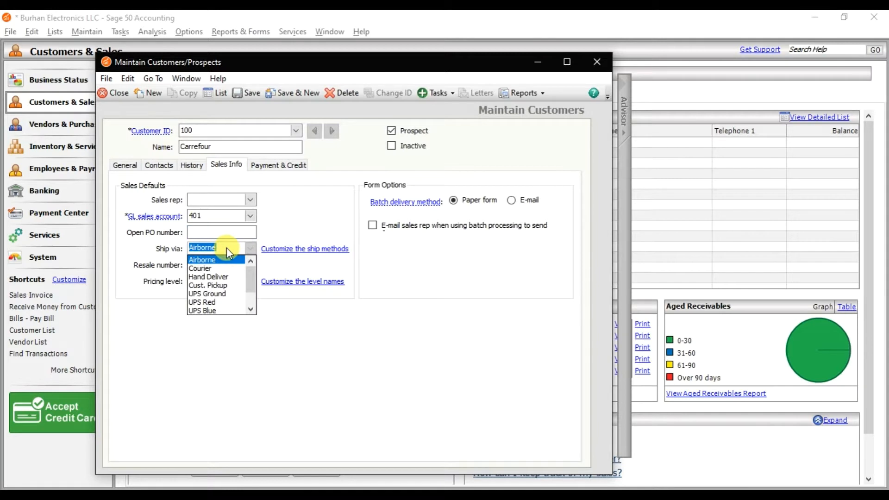
click(231, 284)
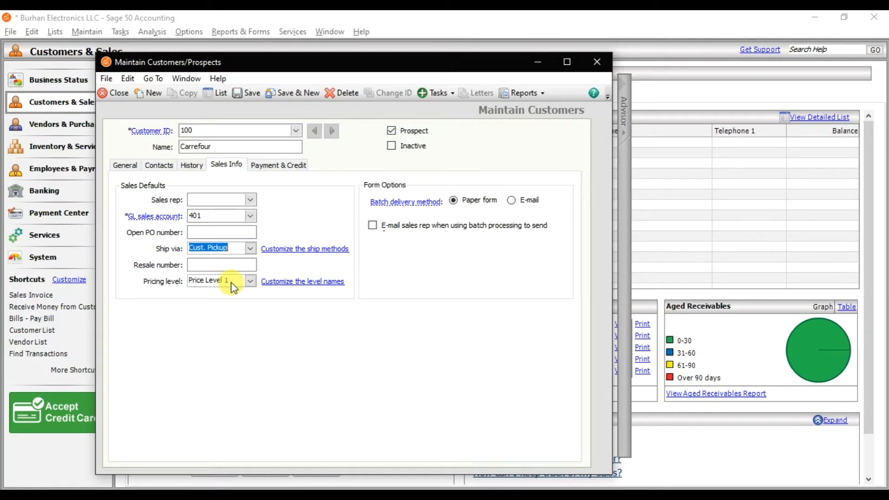
click(228, 265)
click(230, 280)
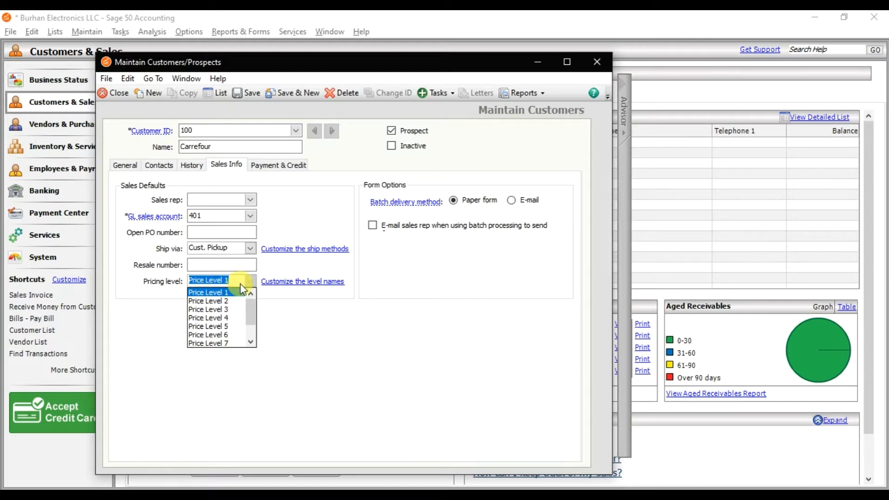
click(293, 268)
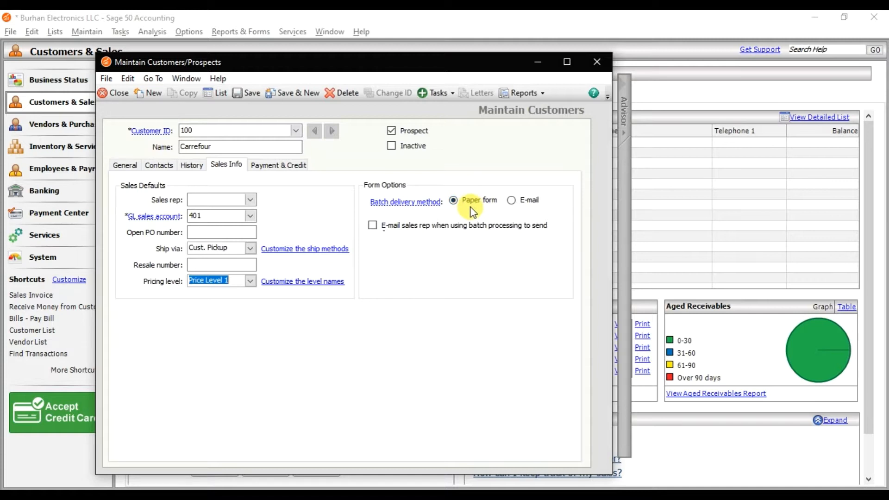
click(512, 201)
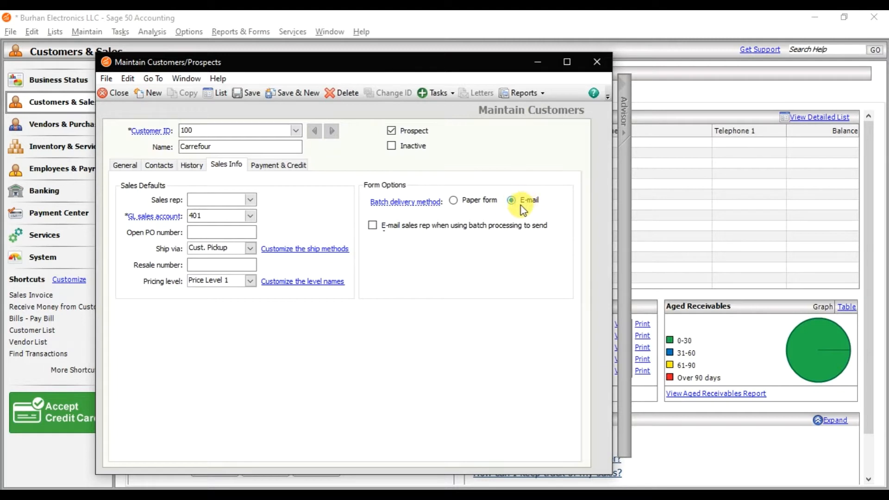
click(115, 168)
click(411, 247)
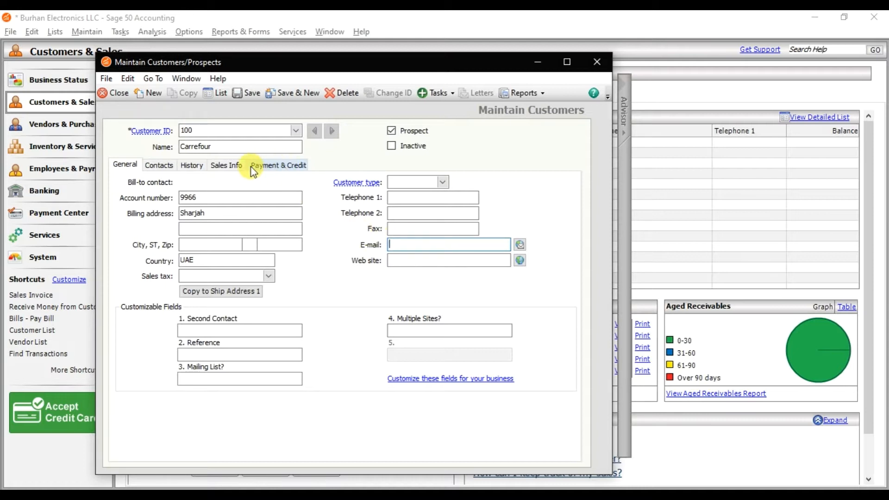
click(232, 164)
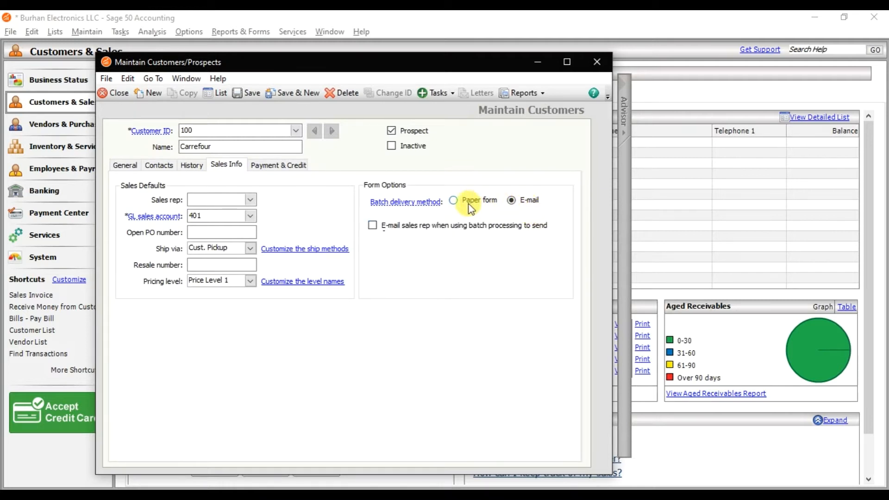
click(454, 201)
In the receipt settings, turn off using the last saved receipt's payment method and cash account, and set the cash account to 106, Dubai Islamic Bank.
click(283, 166)
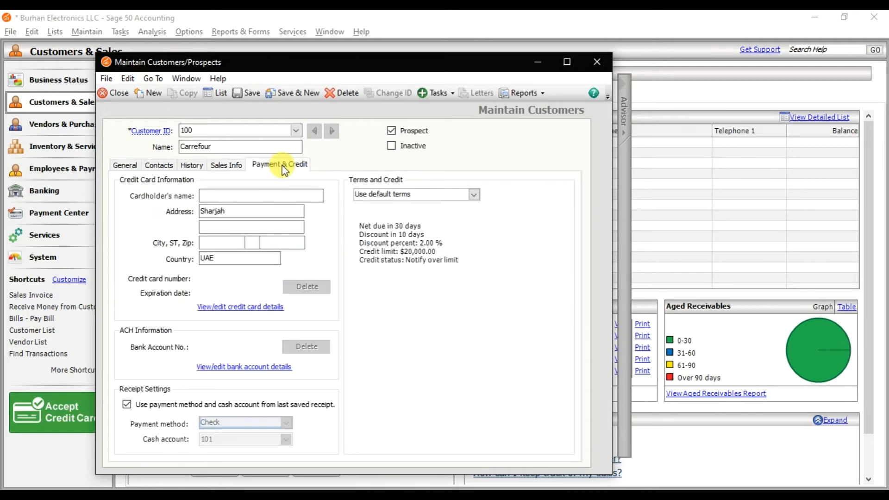
click(229, 196)
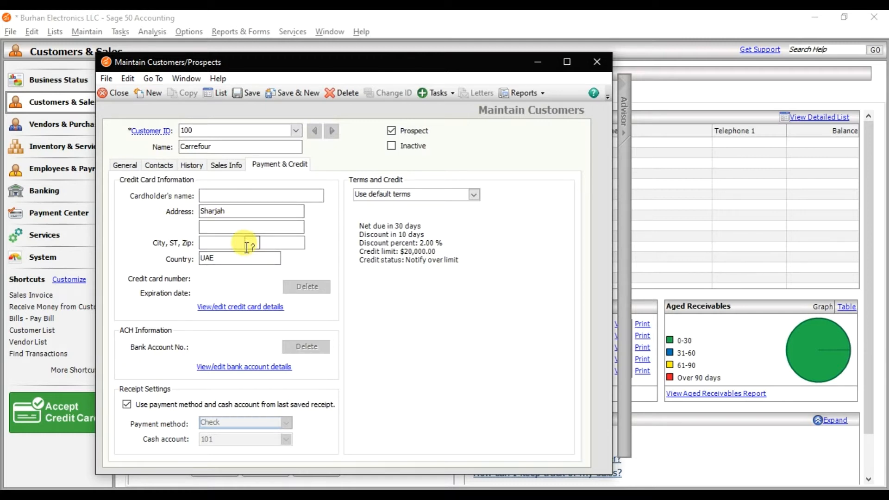
click(211, 195)
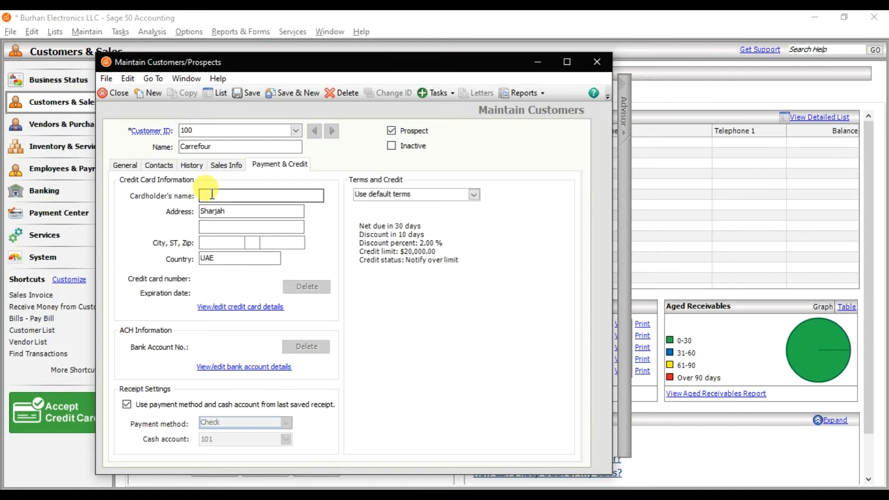
click(199, 146)
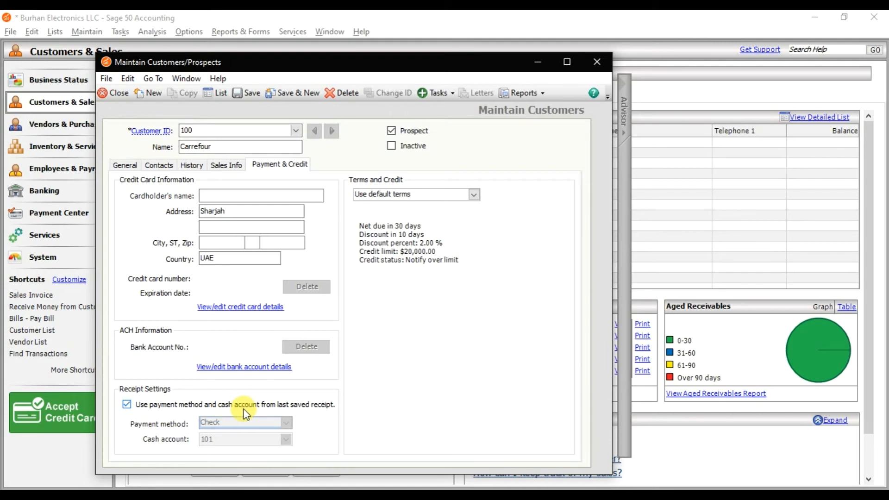
click(163, 410)
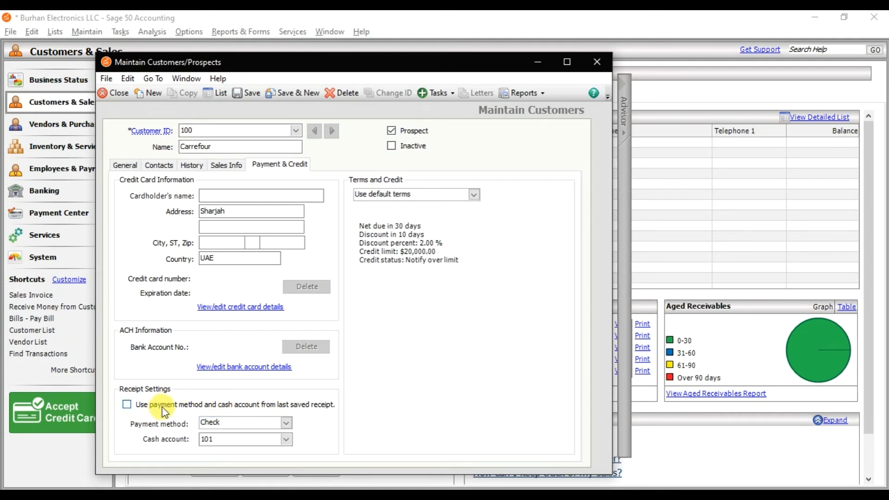
click(286, 440)
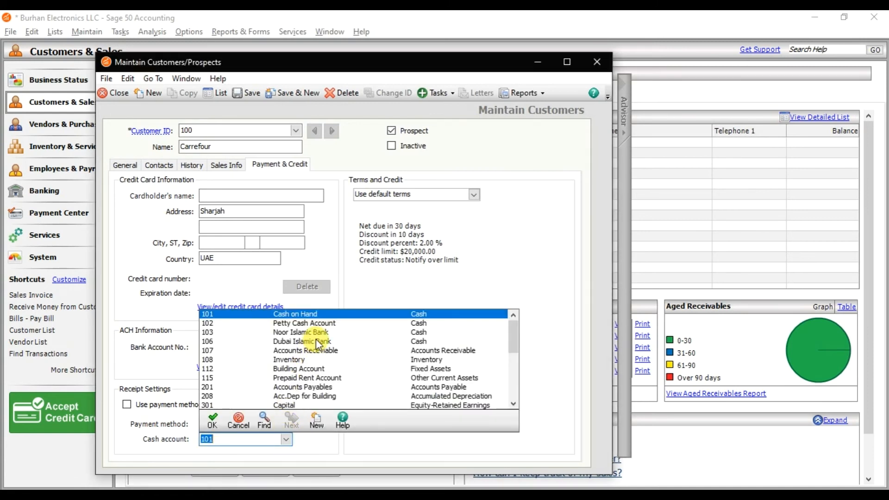
double_click(316, 341)
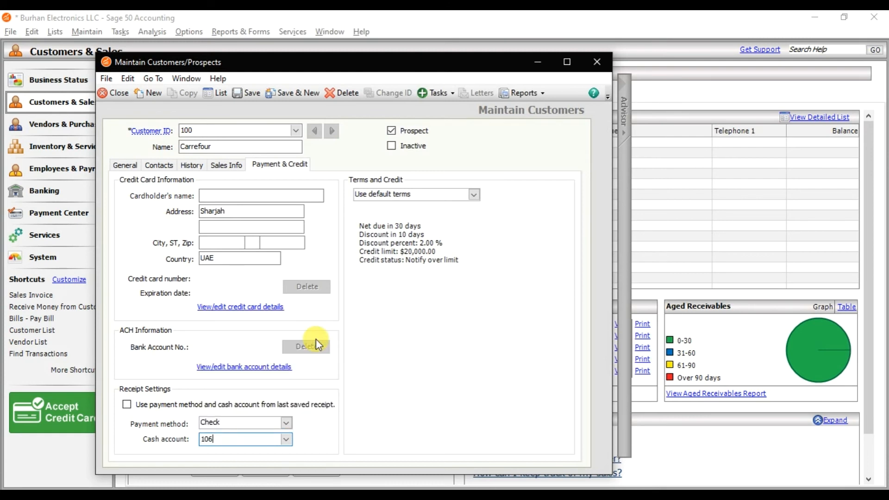